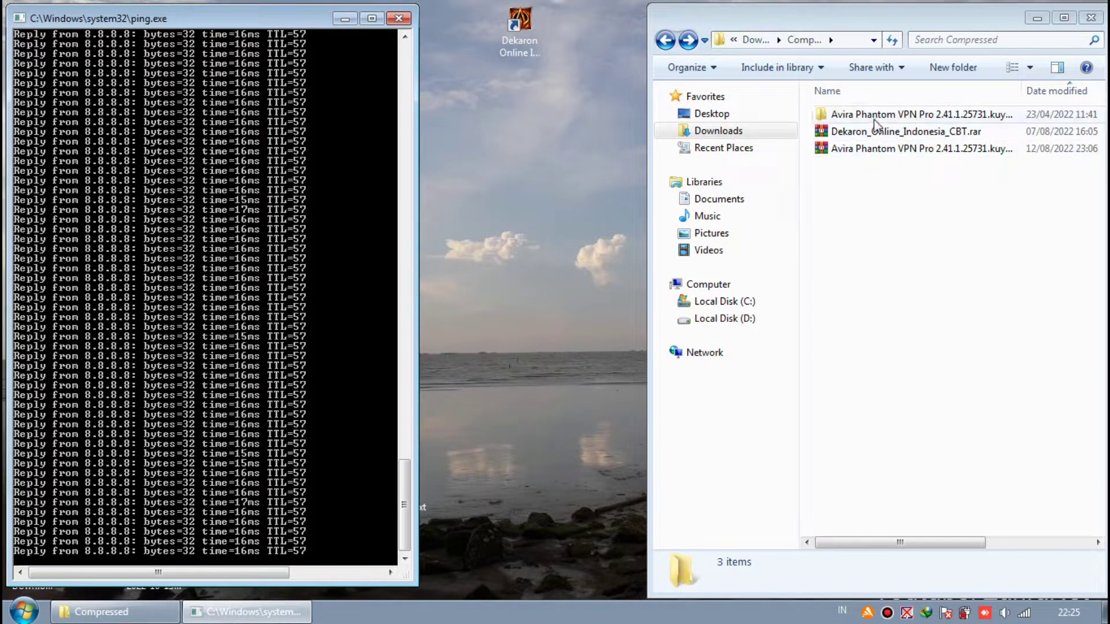
{"action": "double_click", "coordinate": [890, 113]}
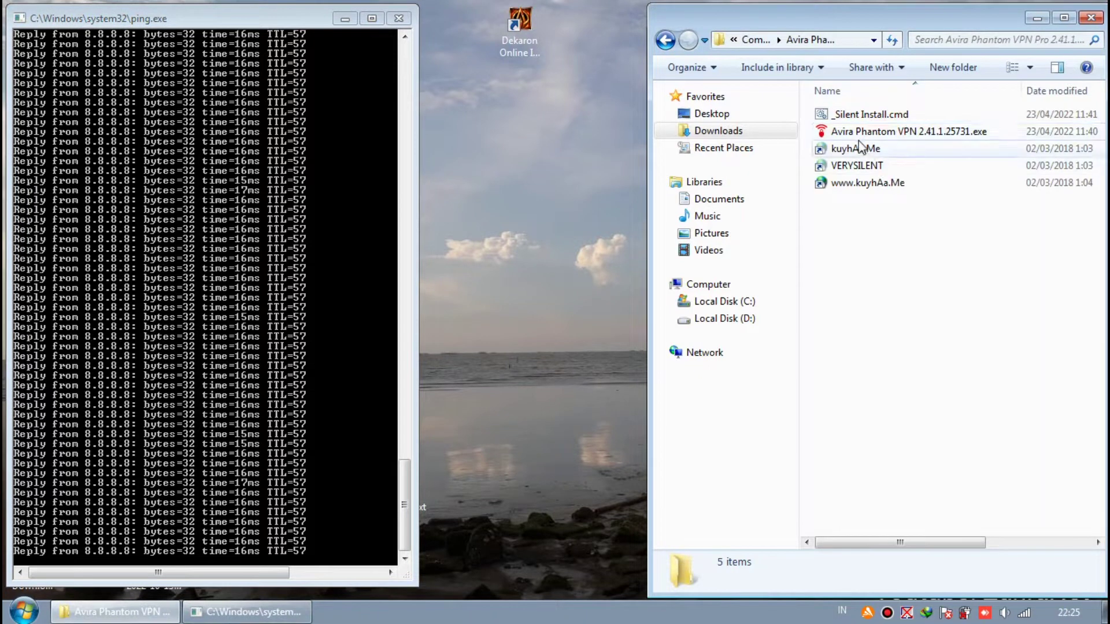
{"action": "left_click", "coordinate": [672, 44]}
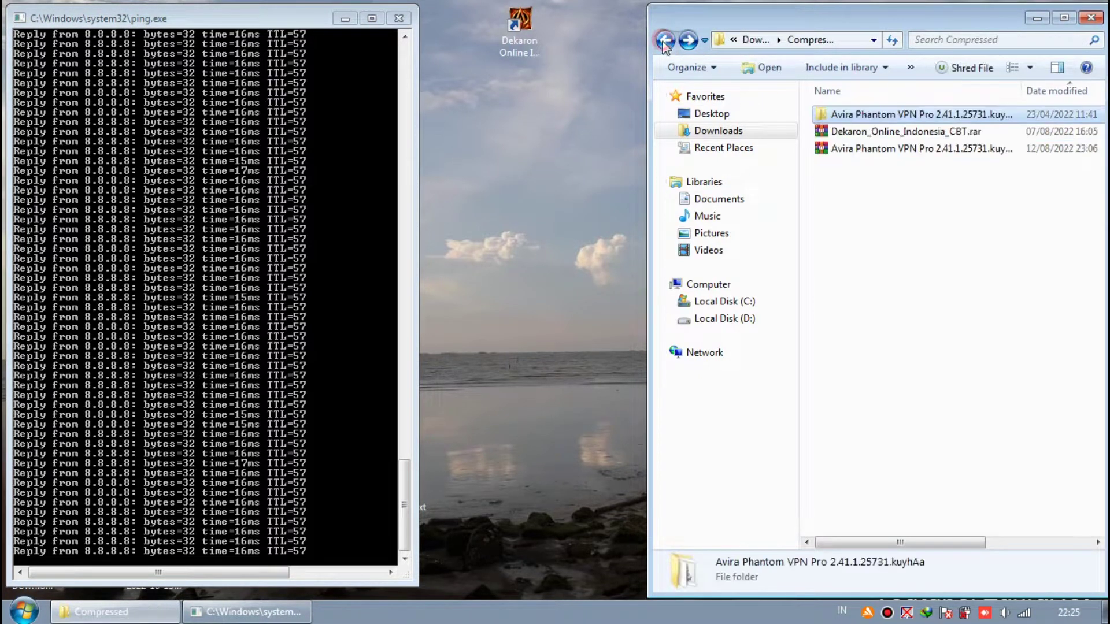
{"action": "left_click", "coordinate": [872, 152]}
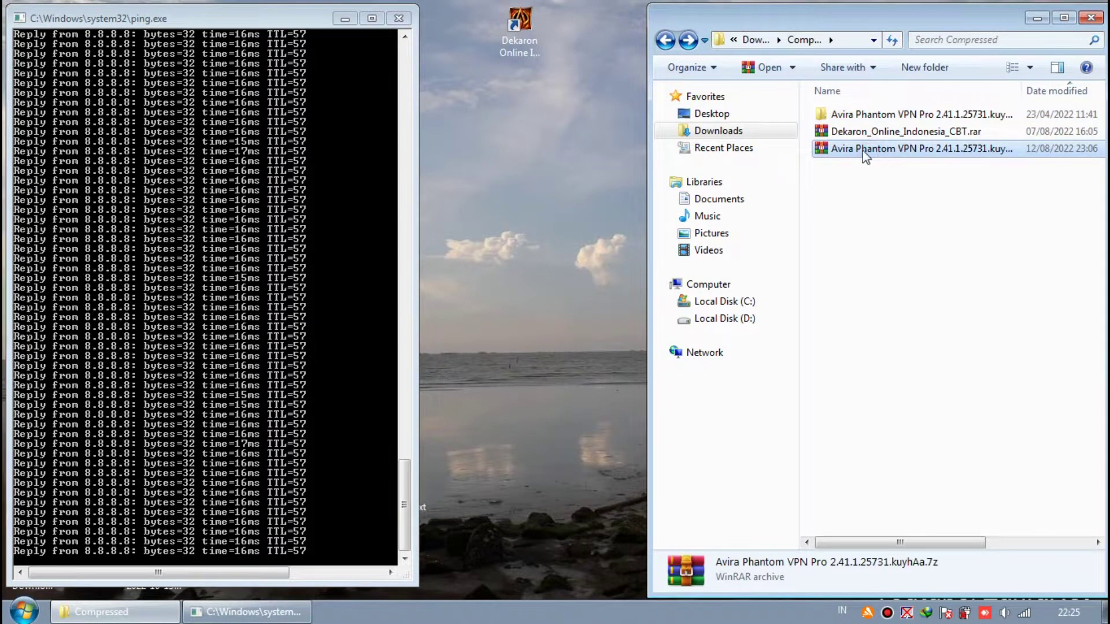
{"action": "right_click", "coordinate": [874, 159]}
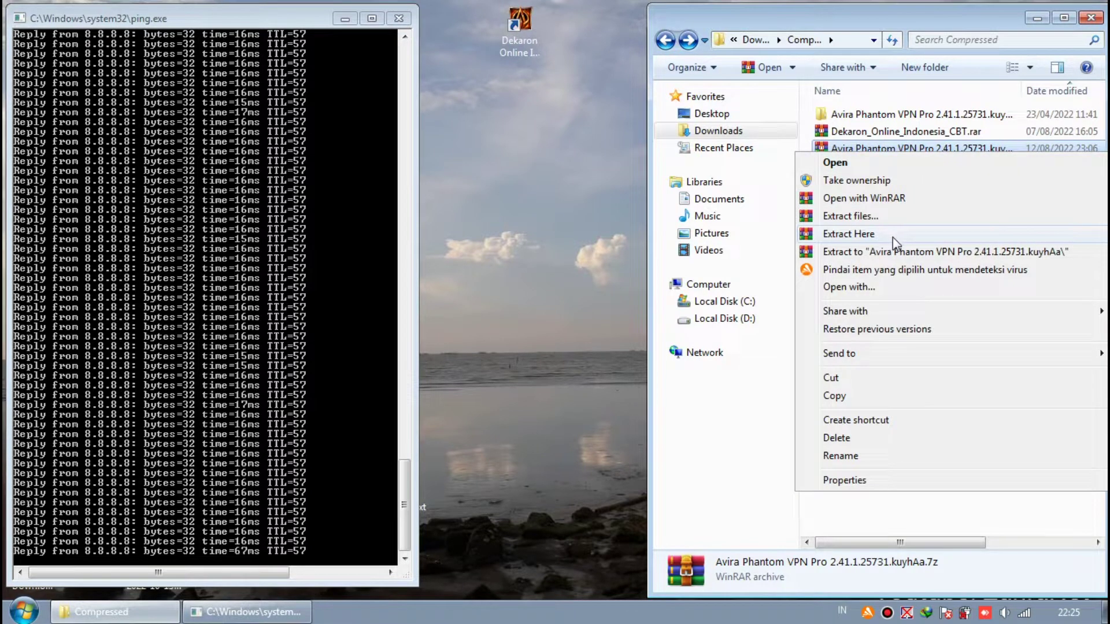
{"action": "left_click", "coordinate": [883, 116]}
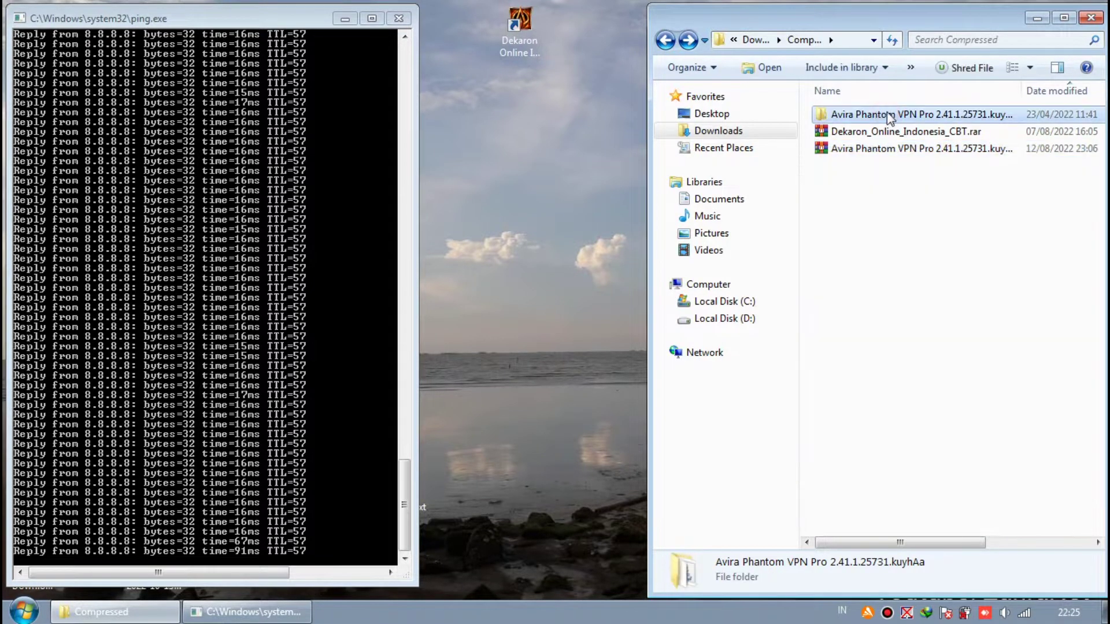
- Open the extracted Avira Phantom VPN Pro folder and run the installer Avira Phantom VPN 2.41.1.25731.exe
{"action": "double_click", "coordinate": [883, 115]}
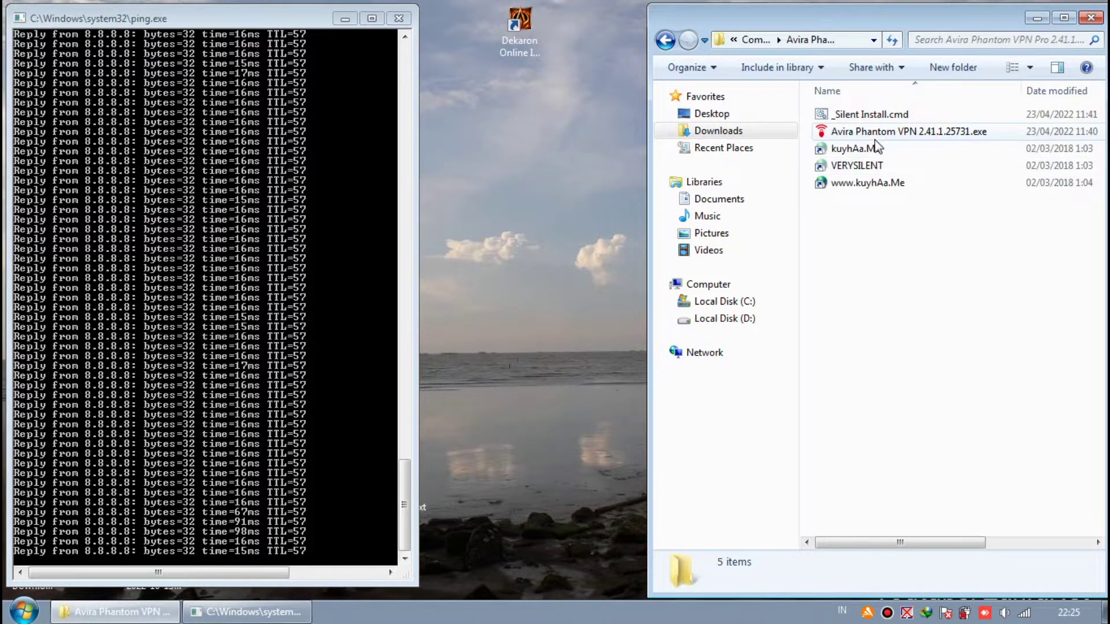
{"action": "left_click", "coordinate": [855, 137]}
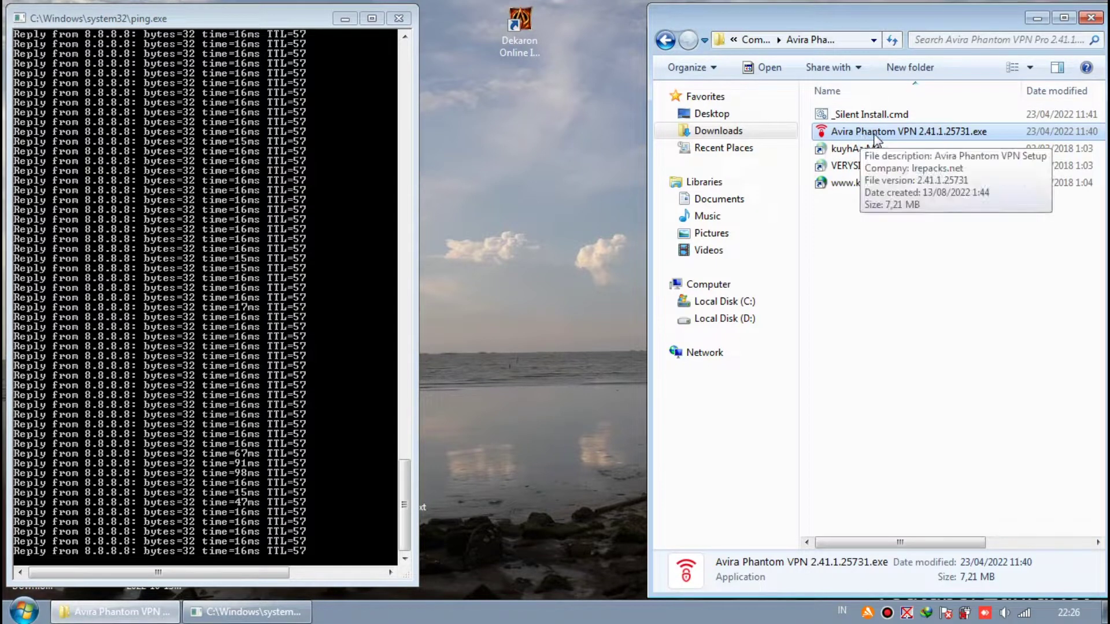
{"action": "double_click", "coordinate": [864, 133]}
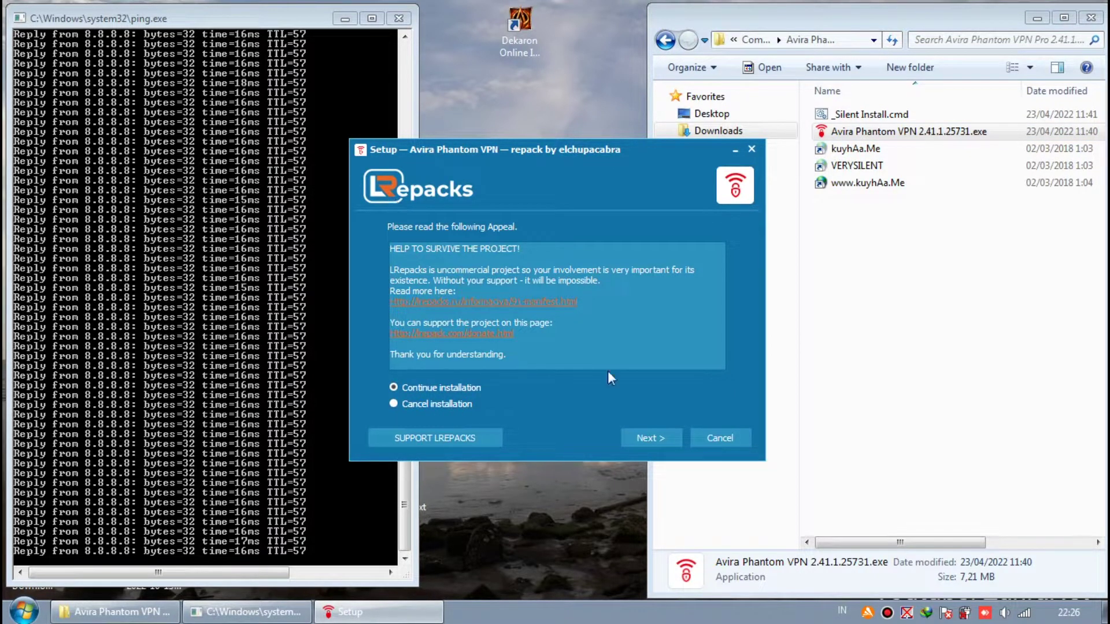
- Install Avira Phantom VPN with the default destination and Start Menu folders, turning off the visit to the LRepacks website after installation
{"action": "left_click", "coordinate": [643, 438]}
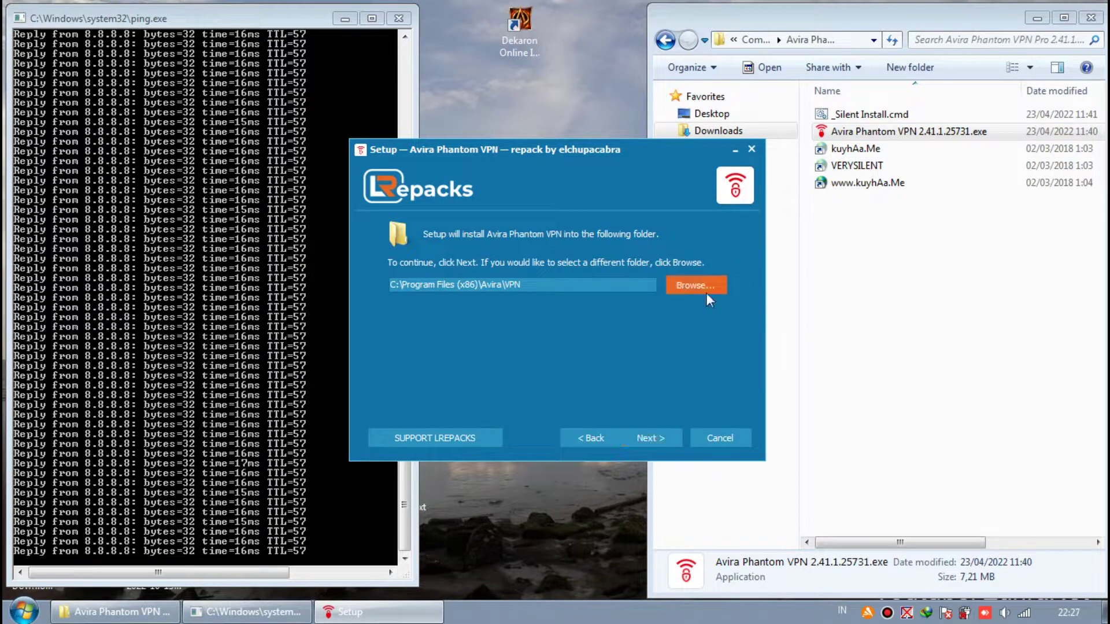
{"action": "left_click", "coordinate": [653, 439]}
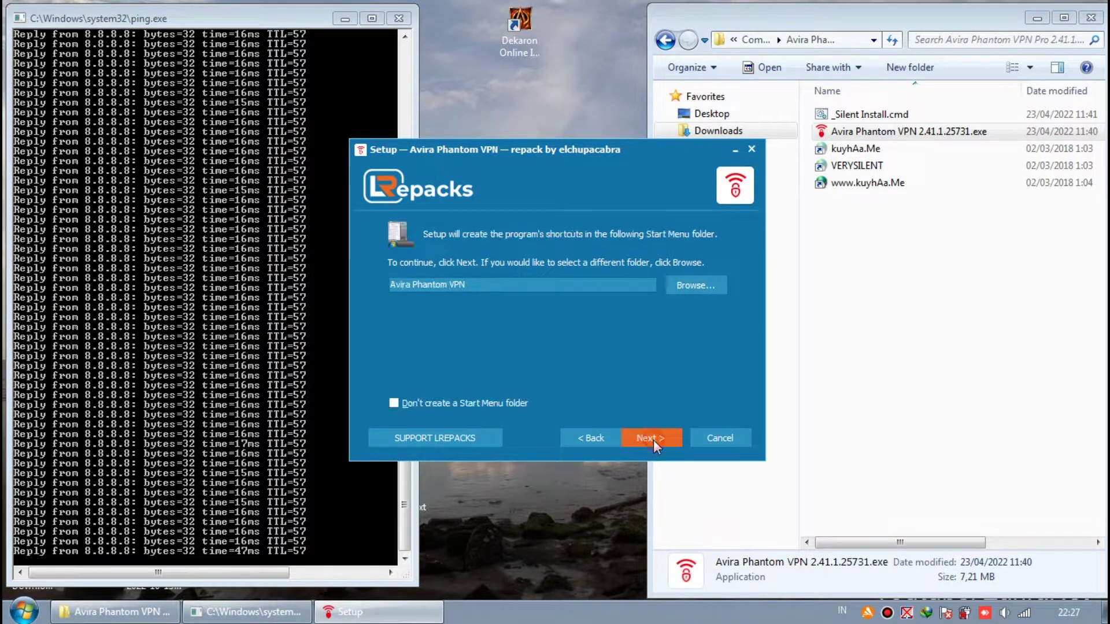
{"action": "left_click", "coordinate": [522, 408]}
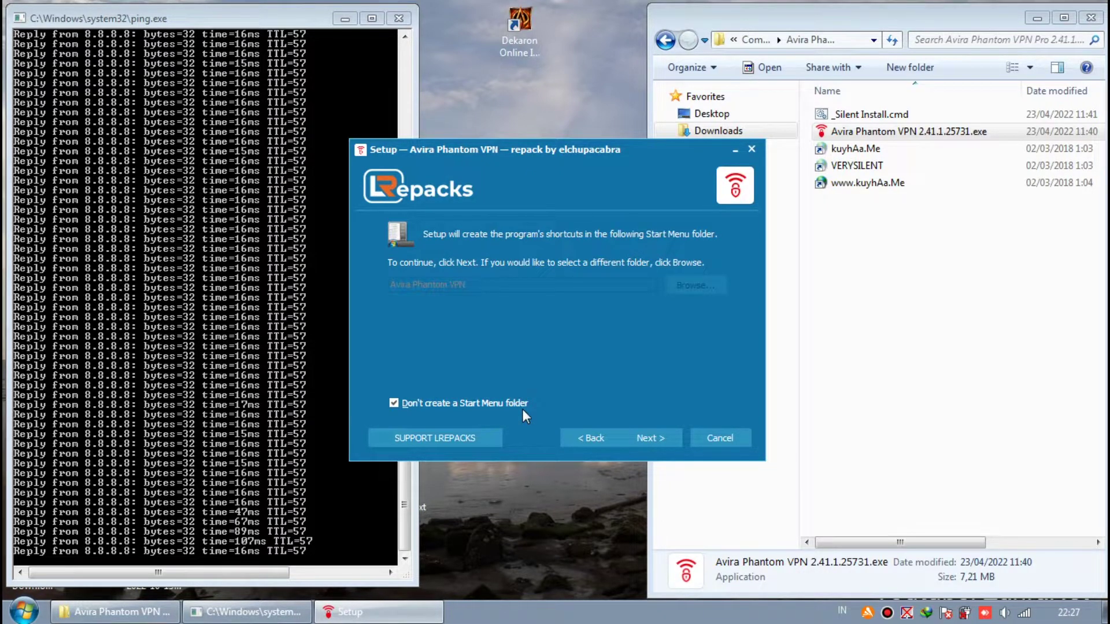
{"action": "left_click", "coordinate": [521, 408]}
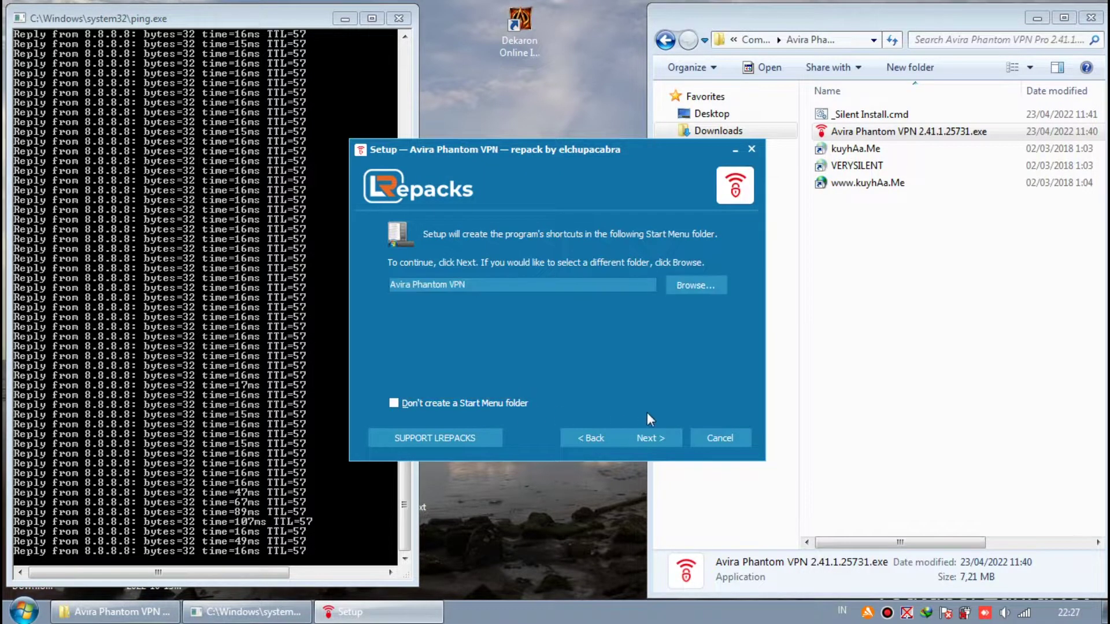
{"action": "left_click", "coordinate": [661, 442]}
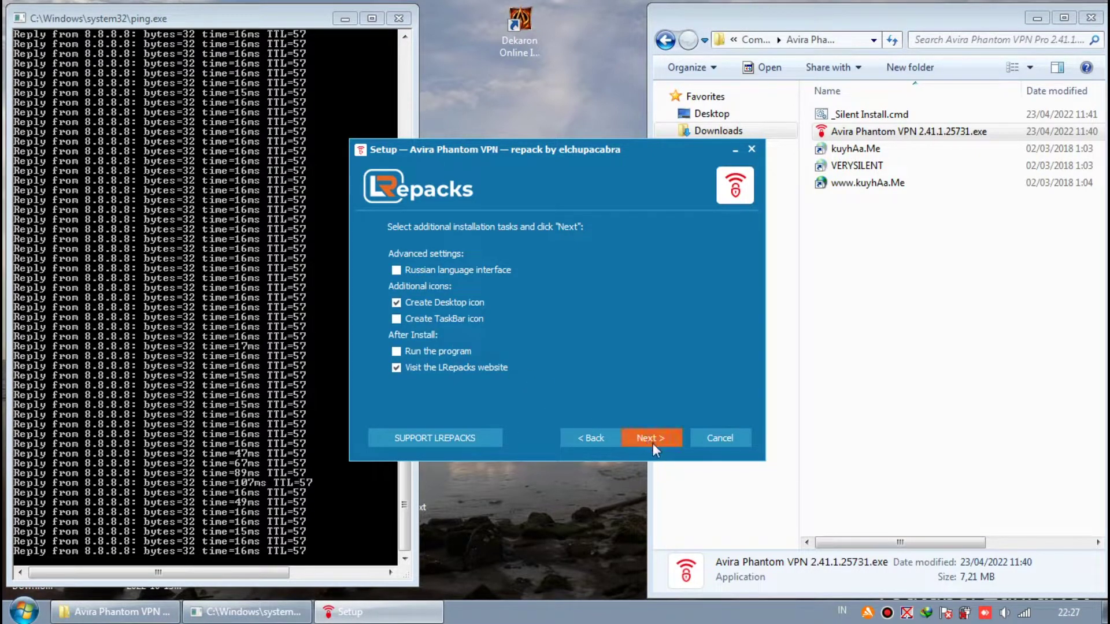
{"action": "left_click", "coordinate": [496, 370]}
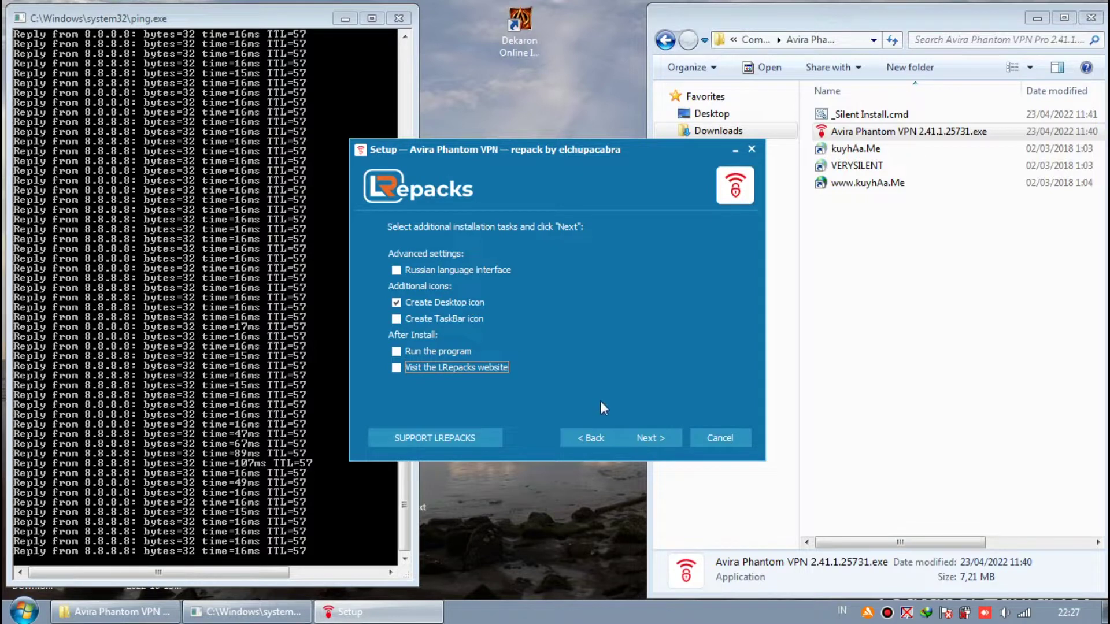
{"action": "left_click", "coordinate": [669, 440]}
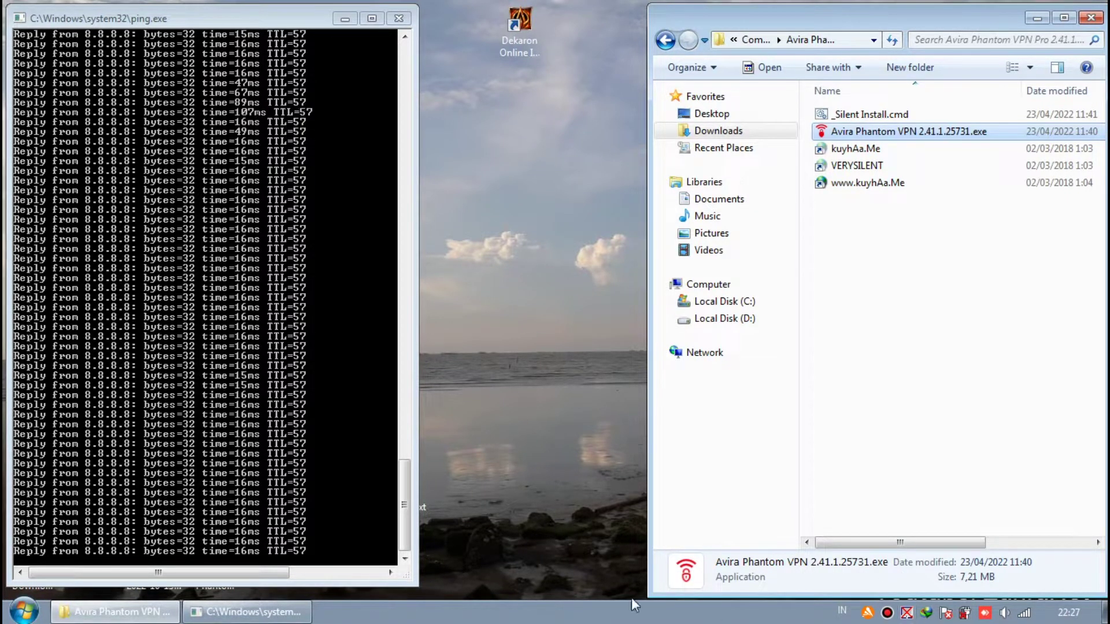
{"action": "left_click", "coordinate": [24, 611]}
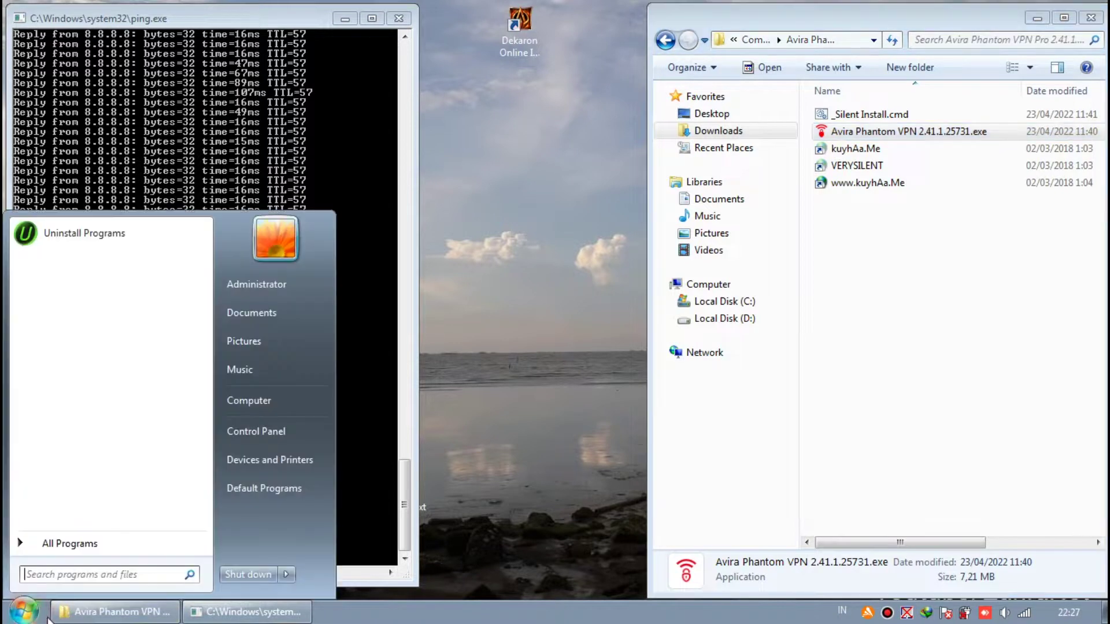
{"action": "left_click", "coordinate": [81, 541]}
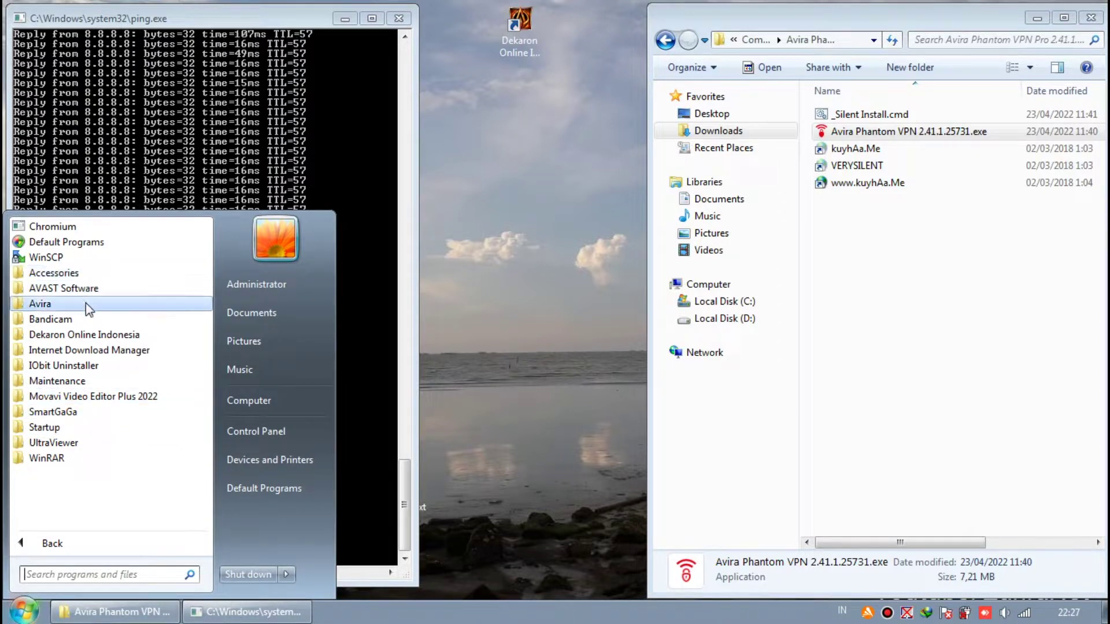
{"action": "left_click", "coordinate": [69, 544]}
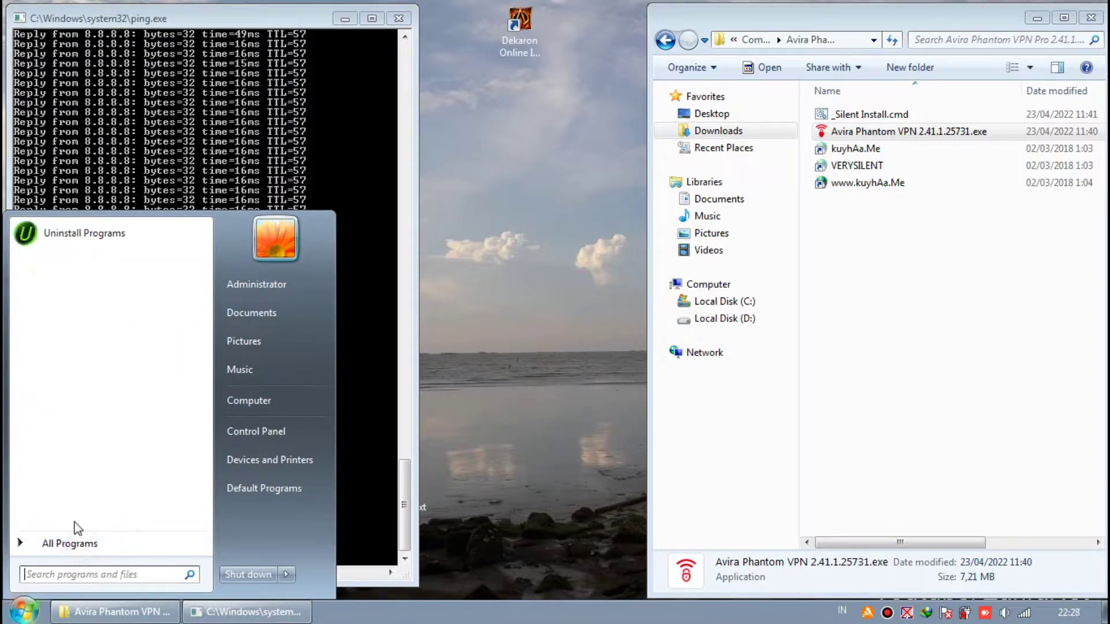
{"action": "left_click", "coordinate": [78, 545]}
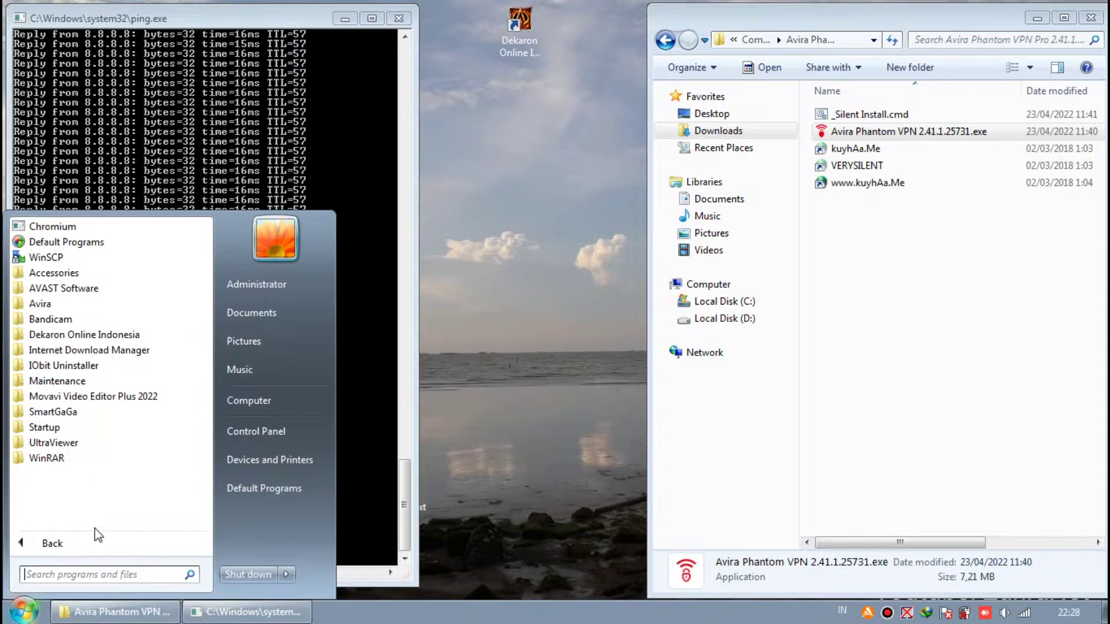
{"action": "left_click", "coordinate": [92, 544]}
{"action": "left_click", "coordinate": [519, 434]}
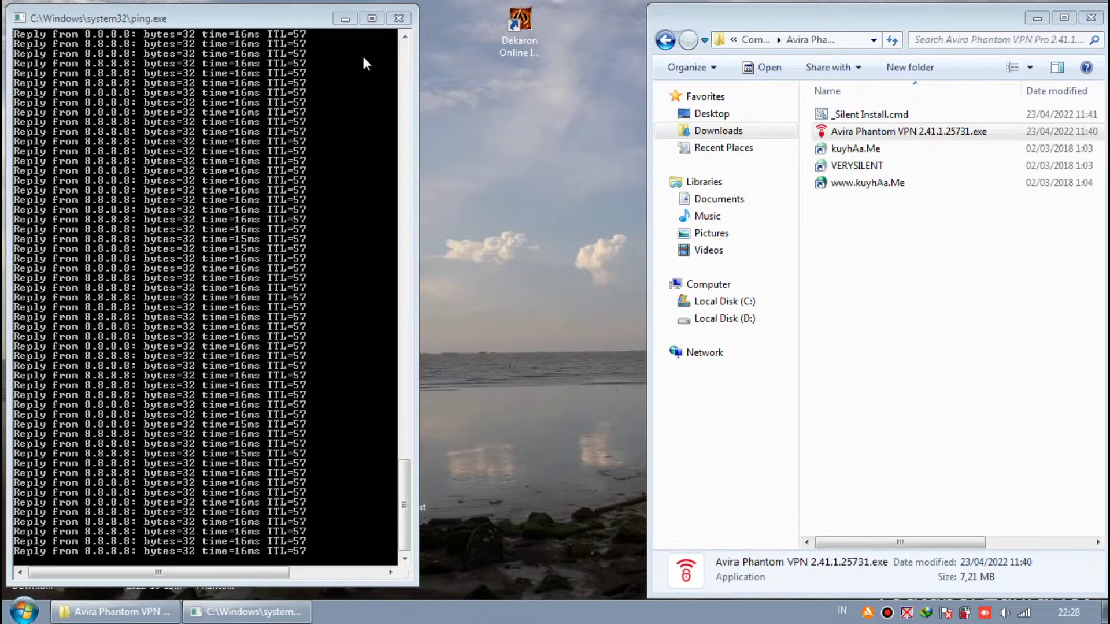
- Launch Avira Phantom VPN from its desktop shortcut with the Light theme and secure the connection through the nearest location
{"action": "left_click_drag", "start_coordinate": [326, 26], "coordinate": [93, 18]}
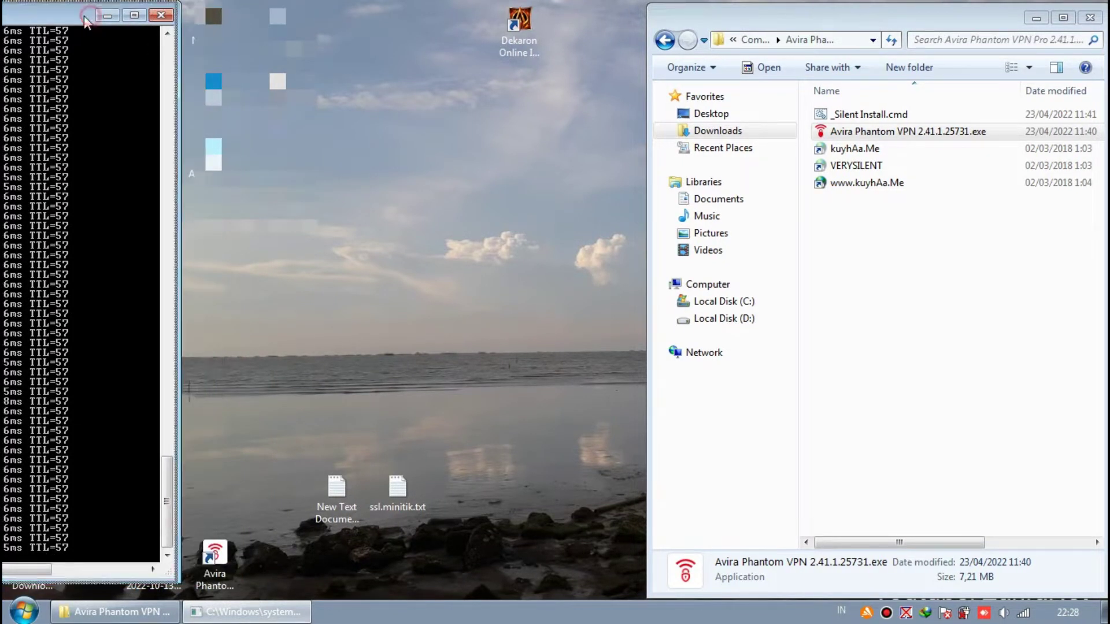
{"action": "left_click_drag", "start_coordinate": [88, 18], "coordinate": [97, 19]}
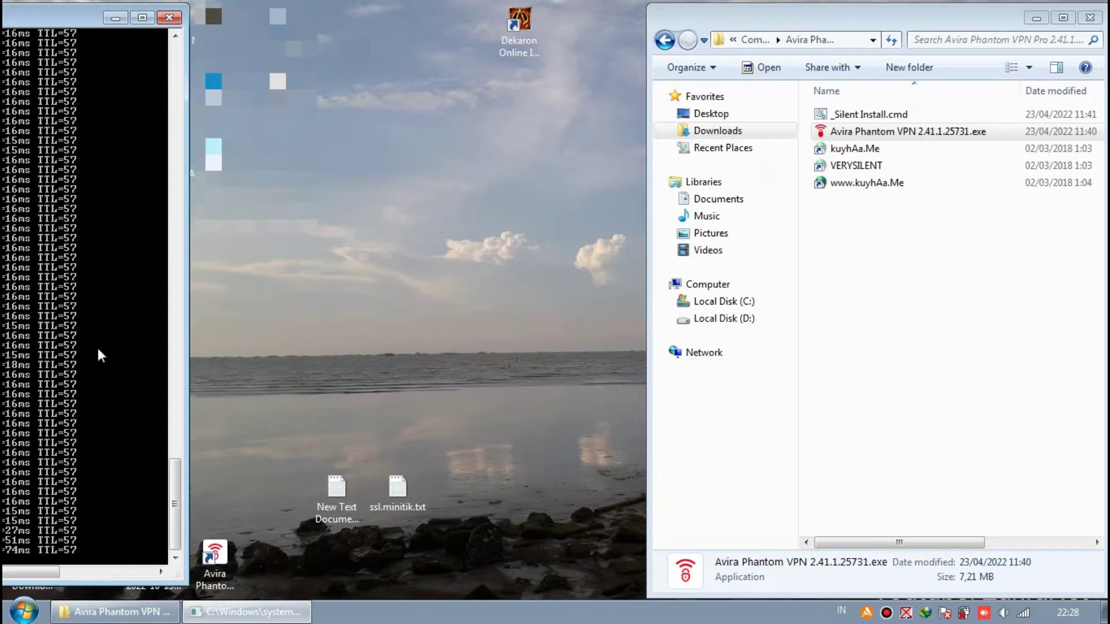
{"action": "double_click", "coordinate": [224, 555]}
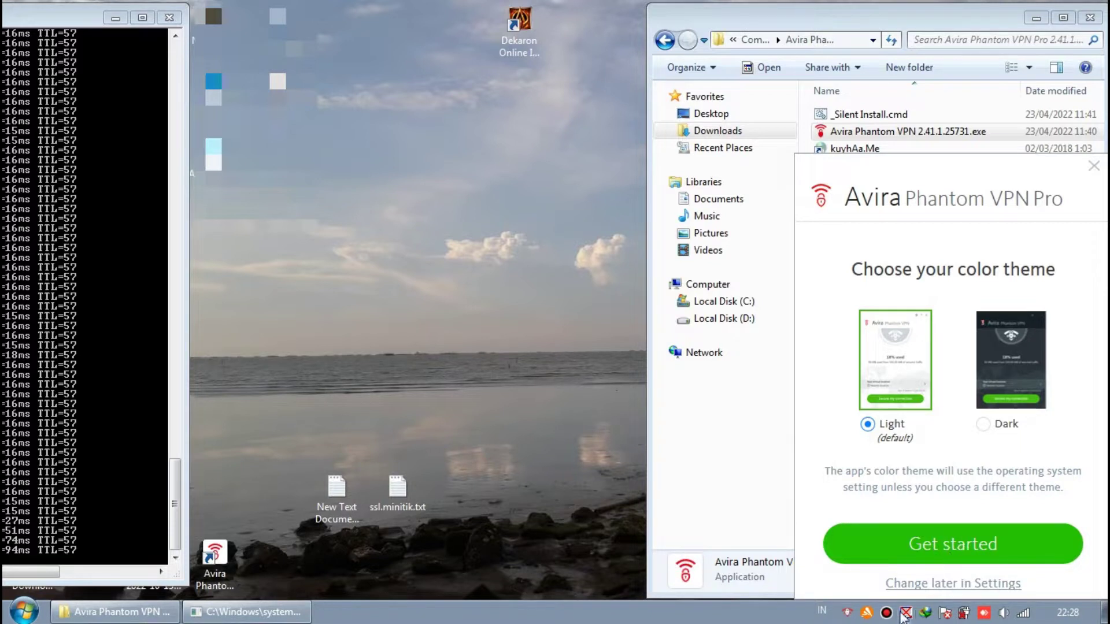
{"action": "left_click", "coordinate": [968, 550]}
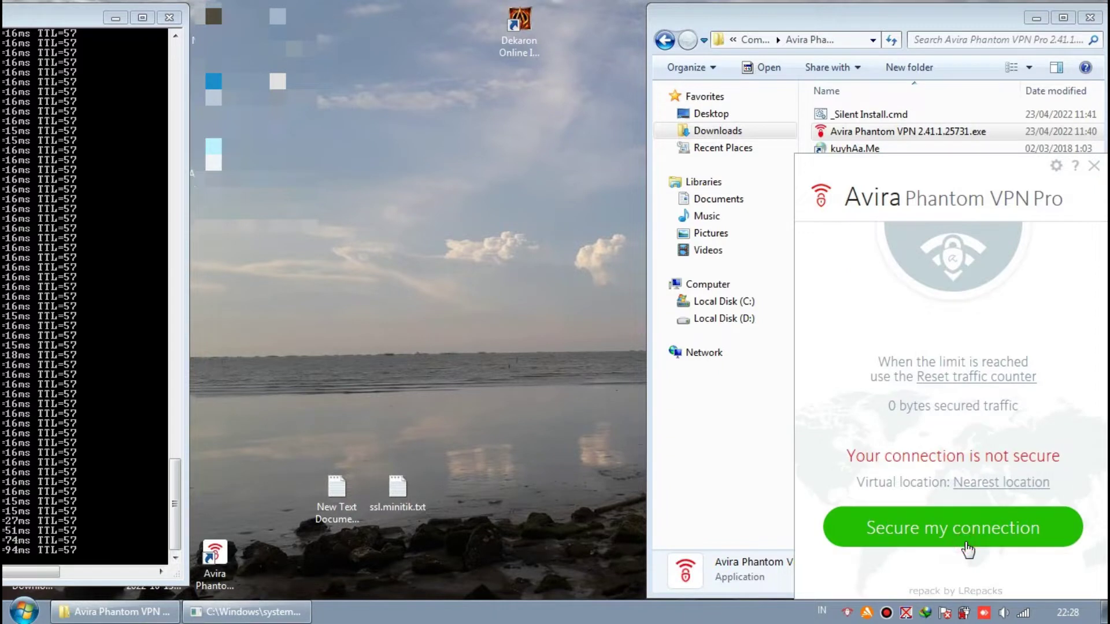
{"action": "left_click", "coordinate": [924, 532]}
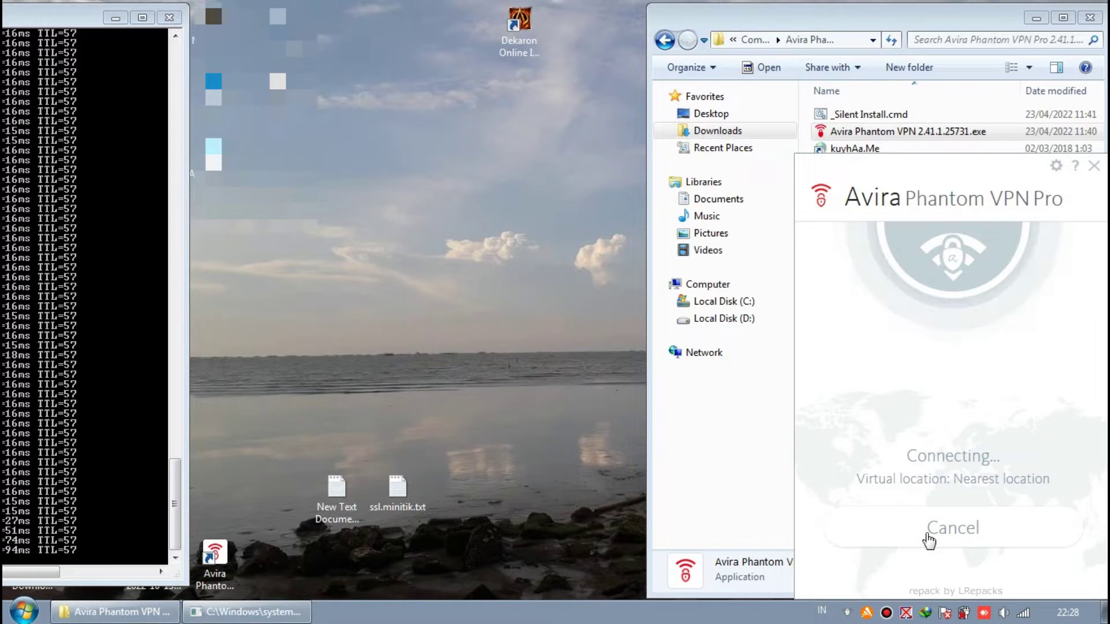
- Reposition the ping window so that more of its reply output is on screen
{"action": "left_click", "coordinate": [71, 19]}
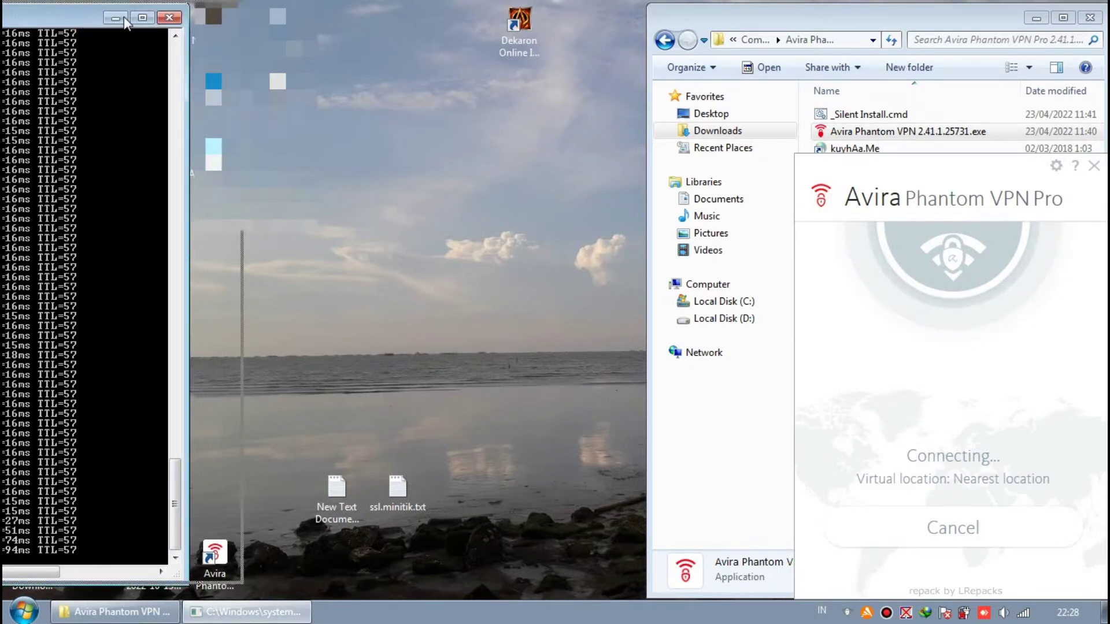
{"action": "left_click", "coordinate": [124, 17]}
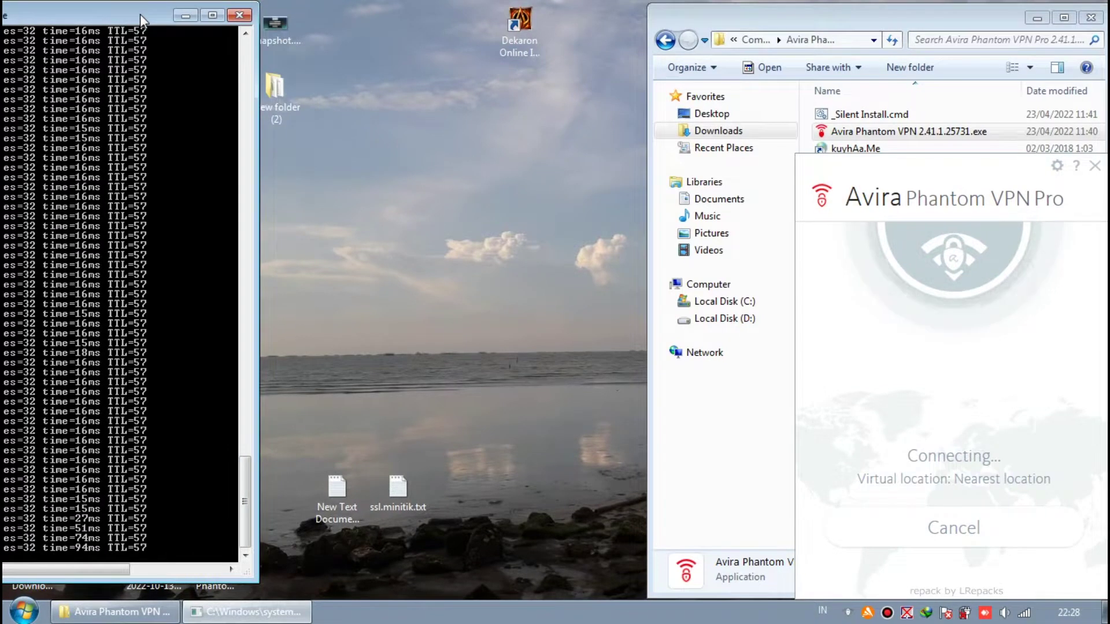
{"action": "left_click_drag", "start_coordinate": [140, 13], "coordinate": [158, 22]}
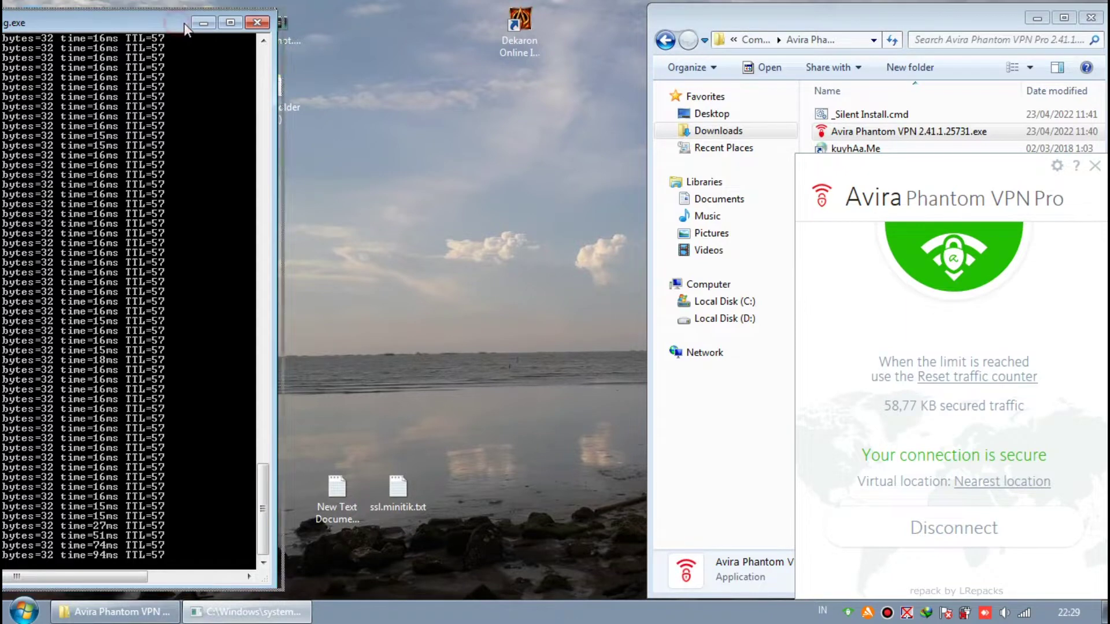
{"action": "left_click_drag", "start_coordinate": [178, 23], "coordinate": [189, 23]}
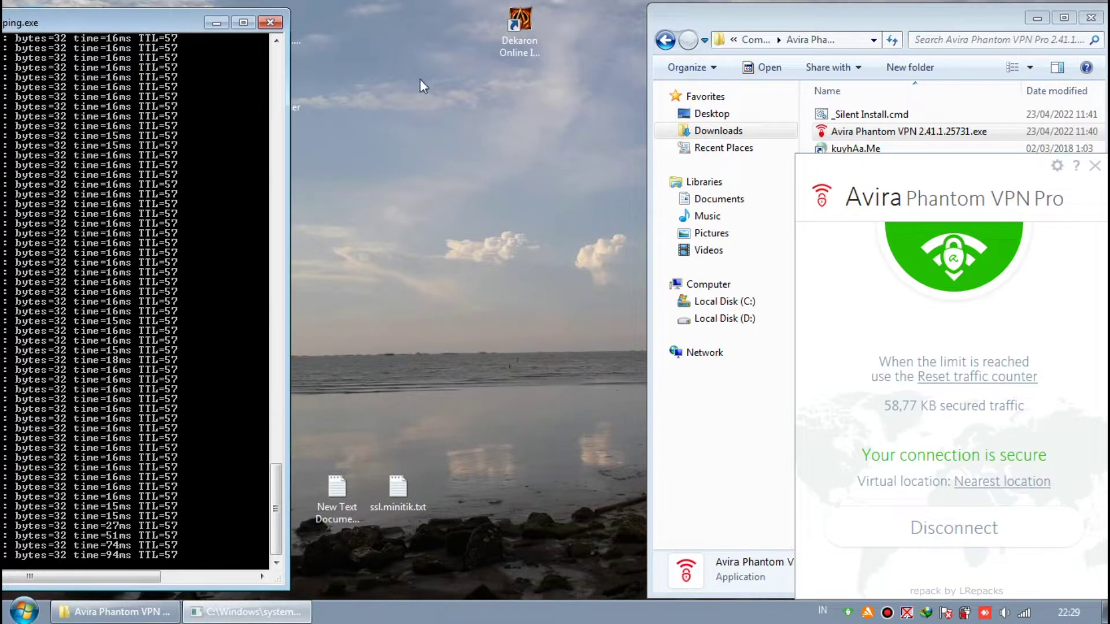
- Open the Dekaron Online launcher, move it clear of the VPN window and start the game once patching completes
{"action": "double_click", "coordinate": [529, 47]}
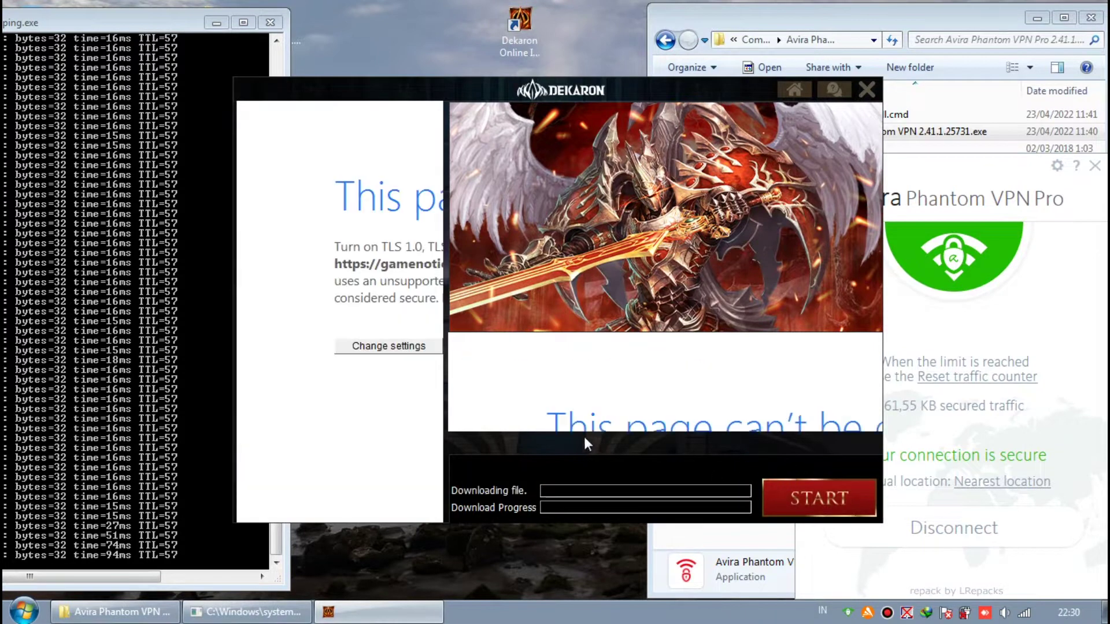
{"action": "left_click", "coordinate": [139, 29]}
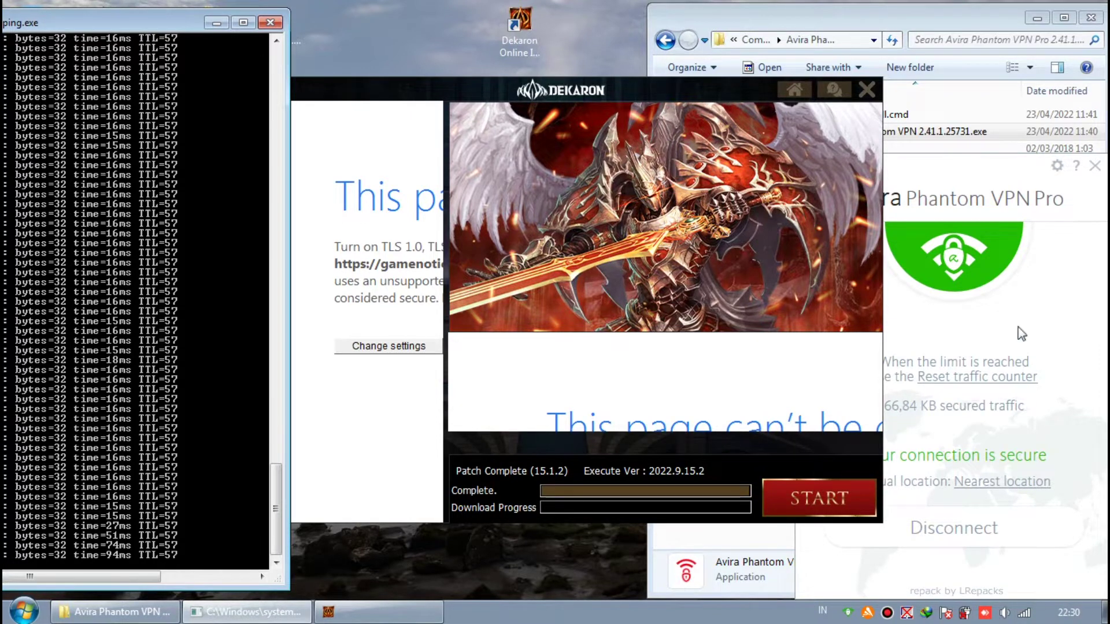
{"action": "left_click_drag", "start_coordinate": [676, 102], "coordinate": [579, 97]}
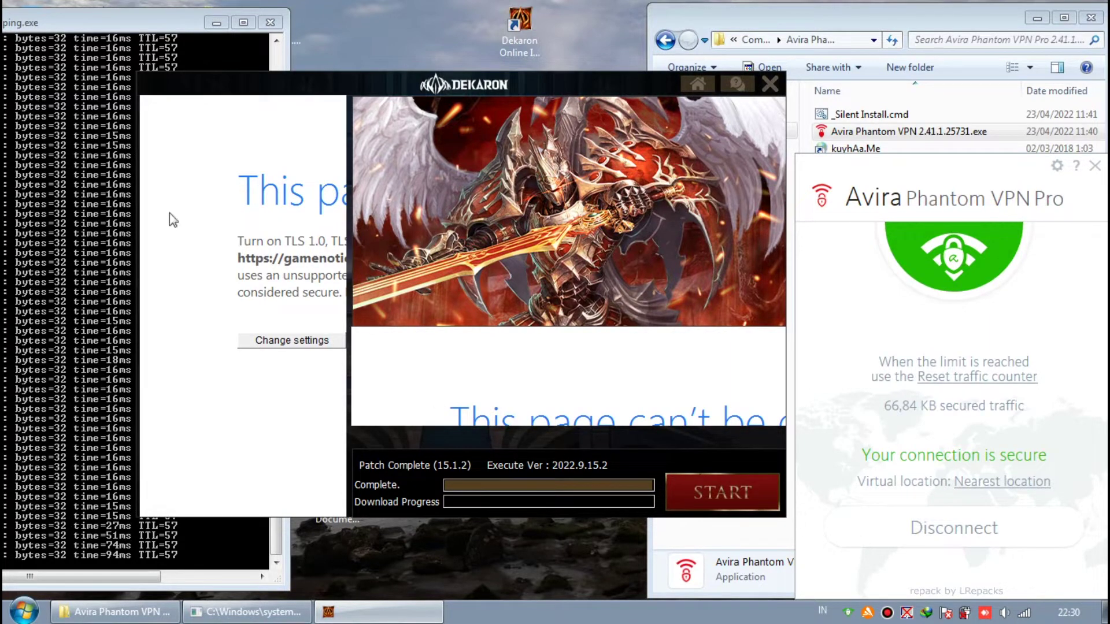
{"action": "left_click", "coordinate": [725, 491]}
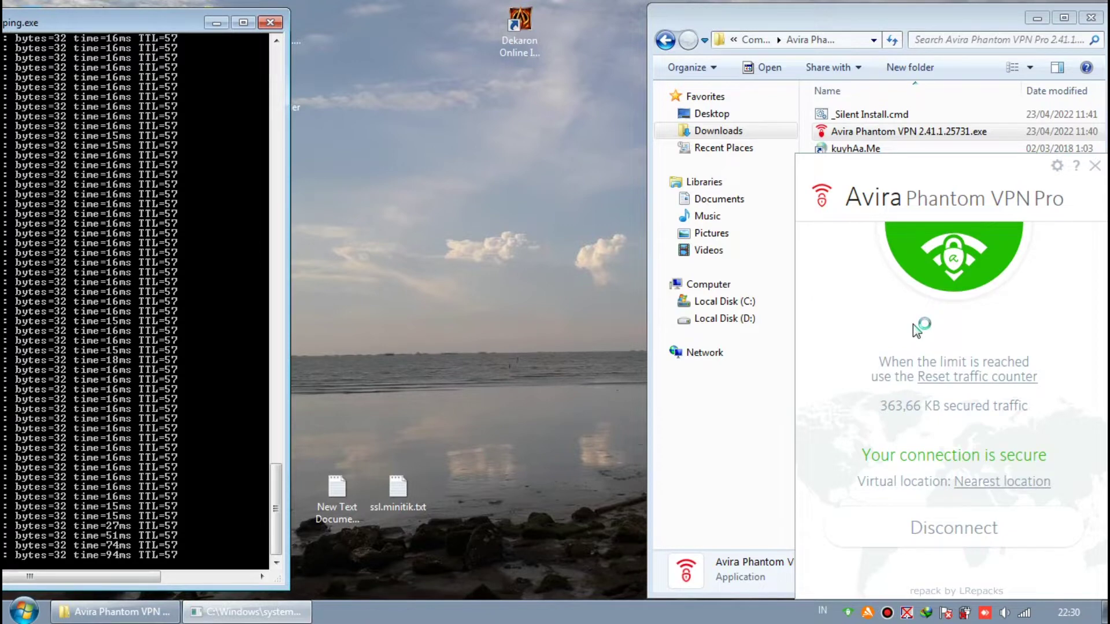
{"action": "left_click", "coordinate": [921, 25]}
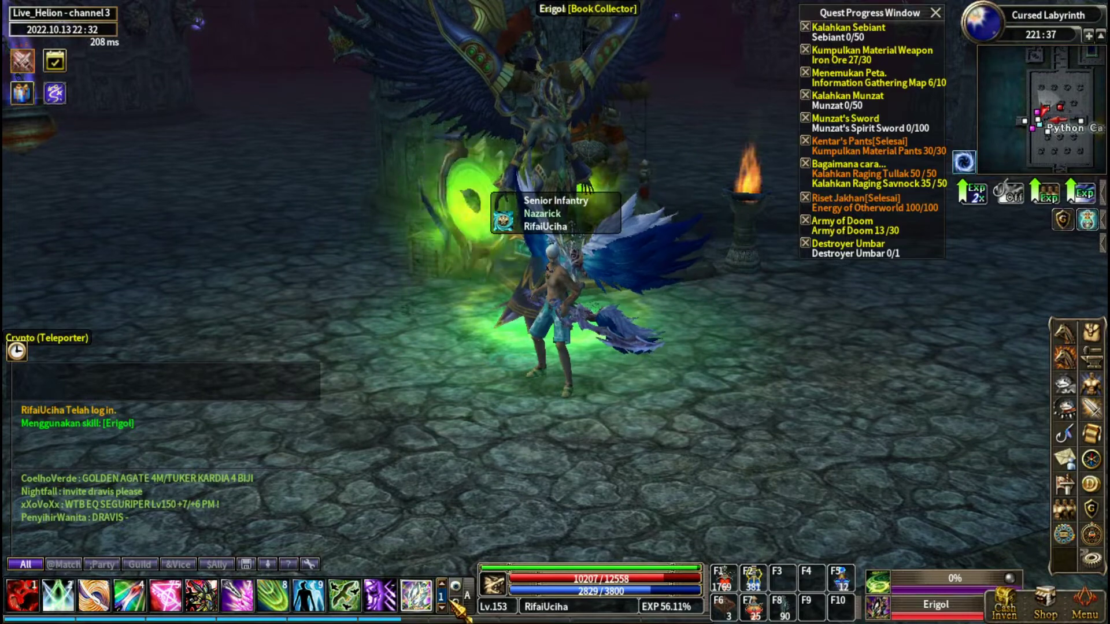
{"action": "left_click_drag", "start_coordinate": [592, 470], "coordinate": [483, 474]}
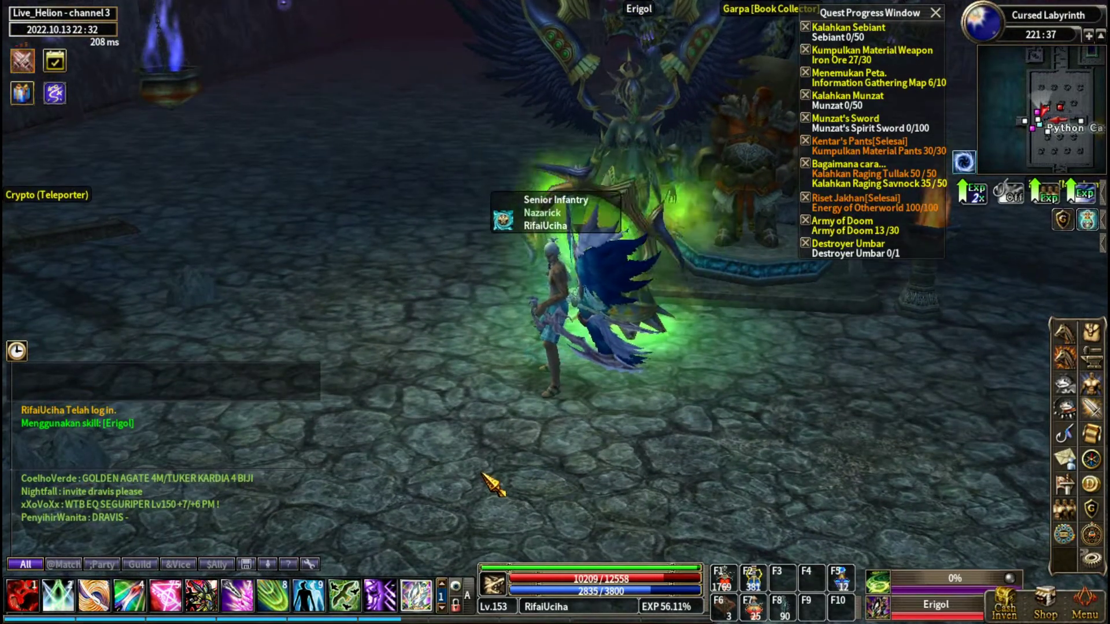
- Walk the character a few paces across the stone floor of the Cursed Labyrinth near Erigol
{"action": "left_click", "coordinate": [483, 474]}
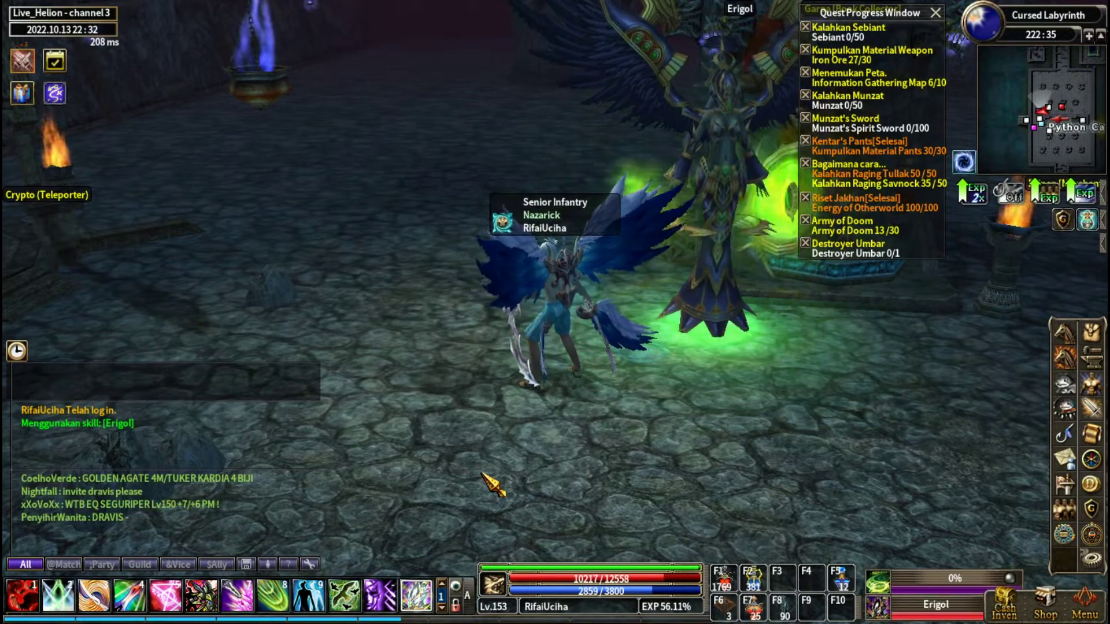
{"action": "left_click", "coordinate": [612, 410]}
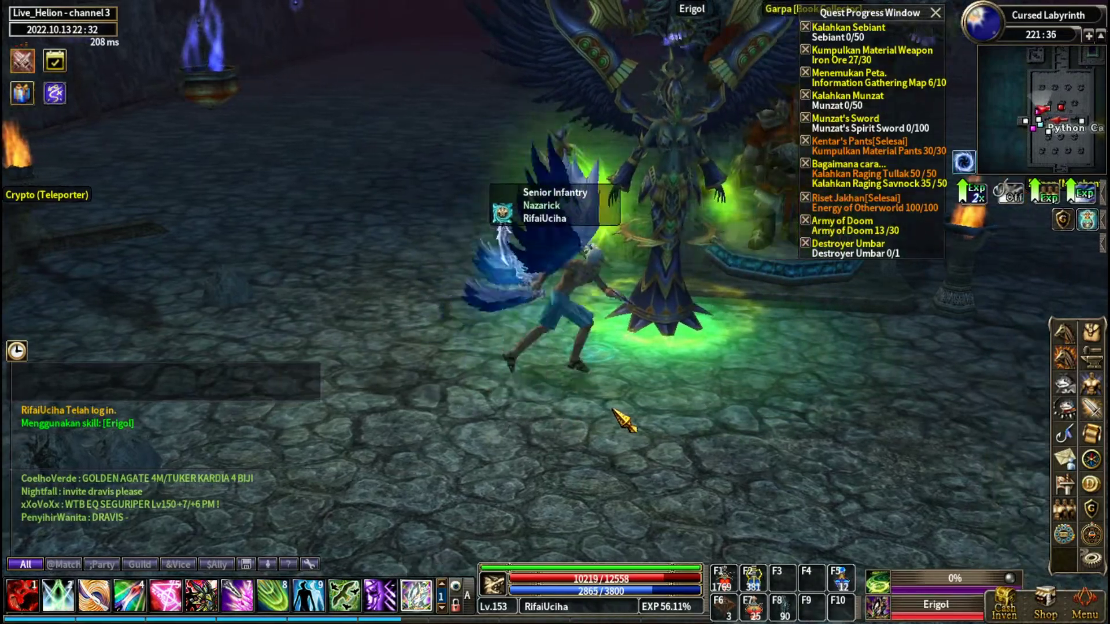
{"action": "left_click_drag", "start_coordinate": [607, 470], "coordinate": [576, 395]}
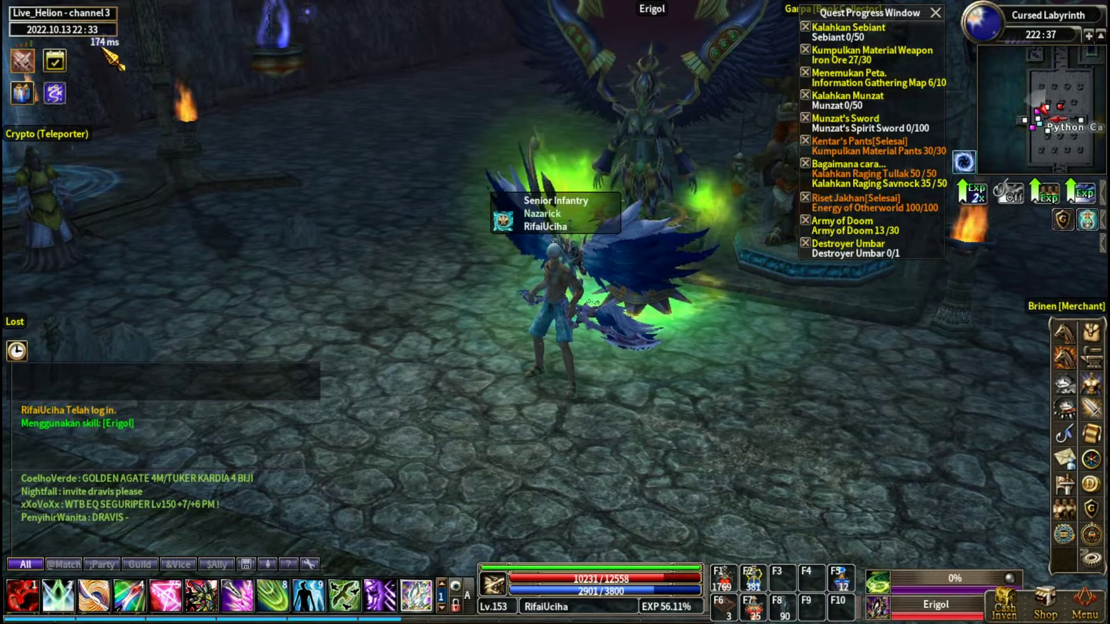
- View the friend list in the game's Messenger window and close the window
{"action": "left_click_drag", "start_coordinate": [508, 310], "coordinate": [620, 293]}
{"action": "key", "text": "alt+m"}
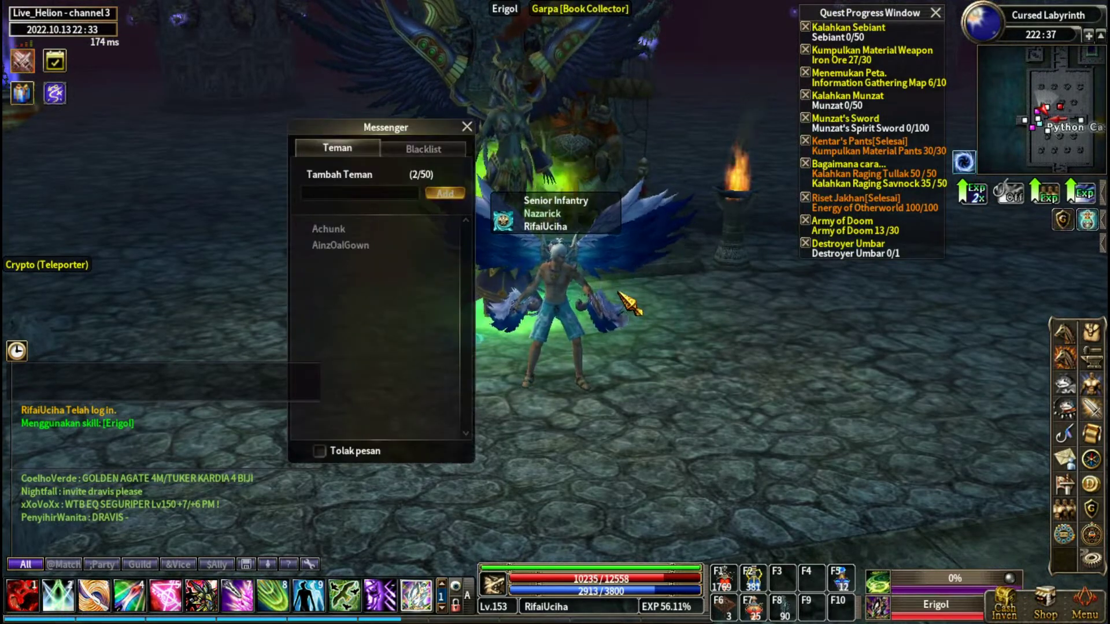
{"action": "key", "text": "alt+m"}
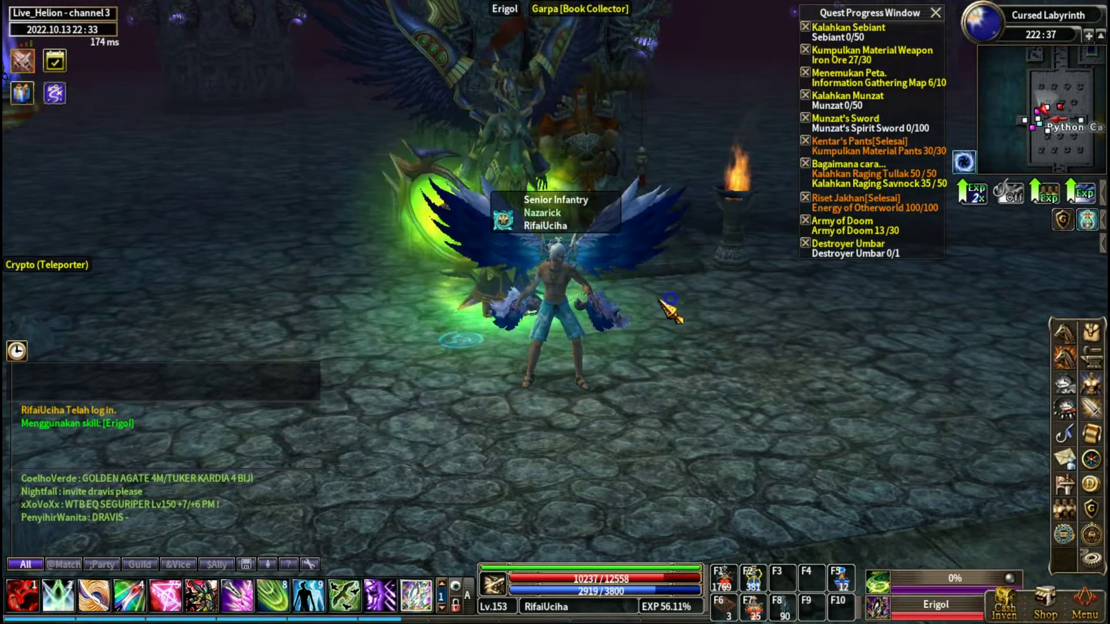
{"action": "left_click_drag", "start_coordinate": [663, 301], "coordinate": [625, 309]}
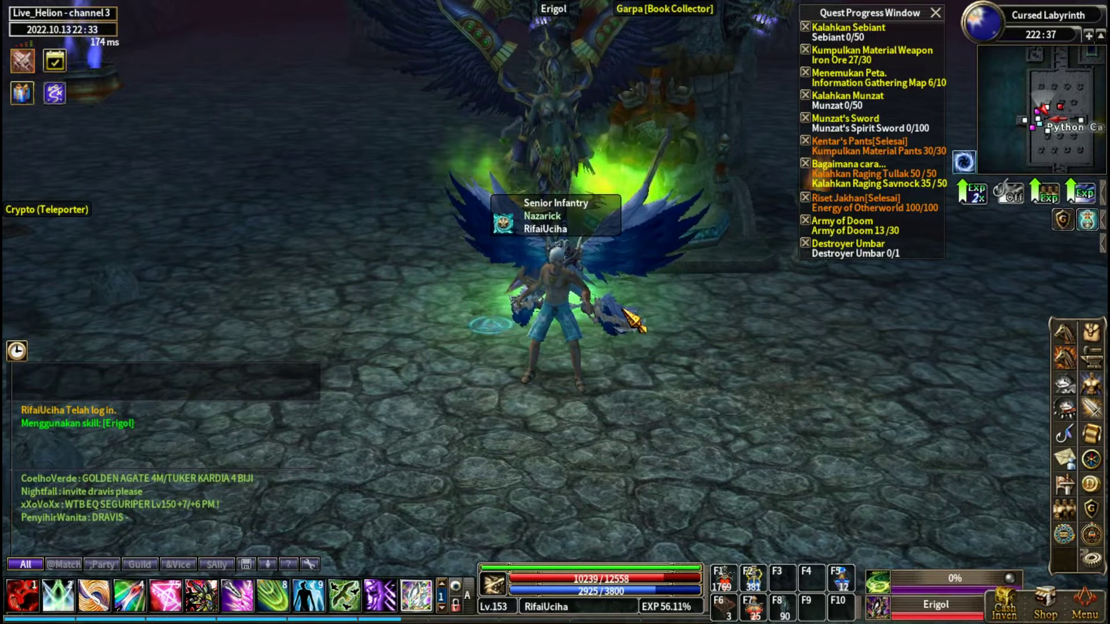